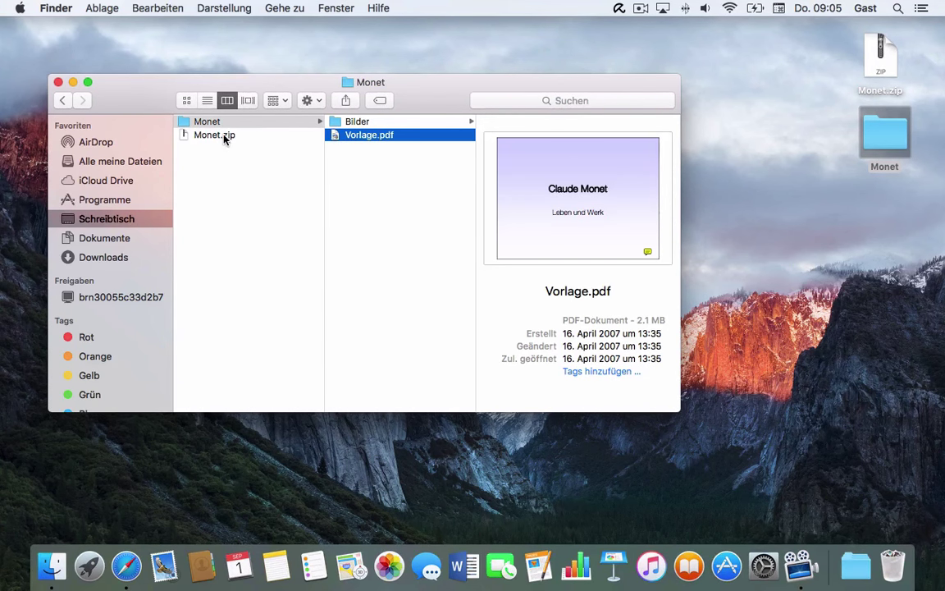
Open Vorlage.pdf in Preview and scroll to page 2.
double_click(336, 136)
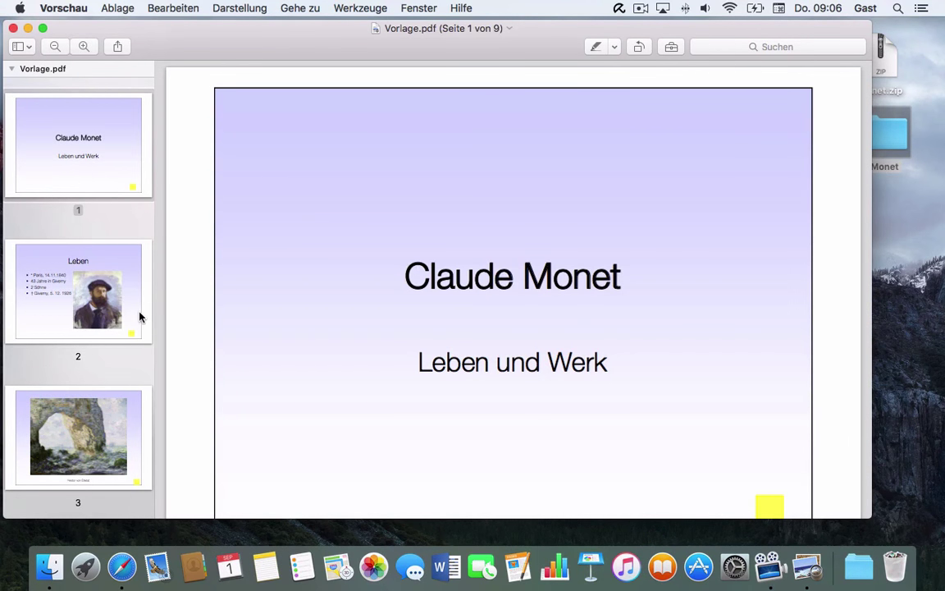
scroll(708, 458, "down", 3)
scroll(708, 458, "down", 8)
scroll(708, 458, "down", 6)
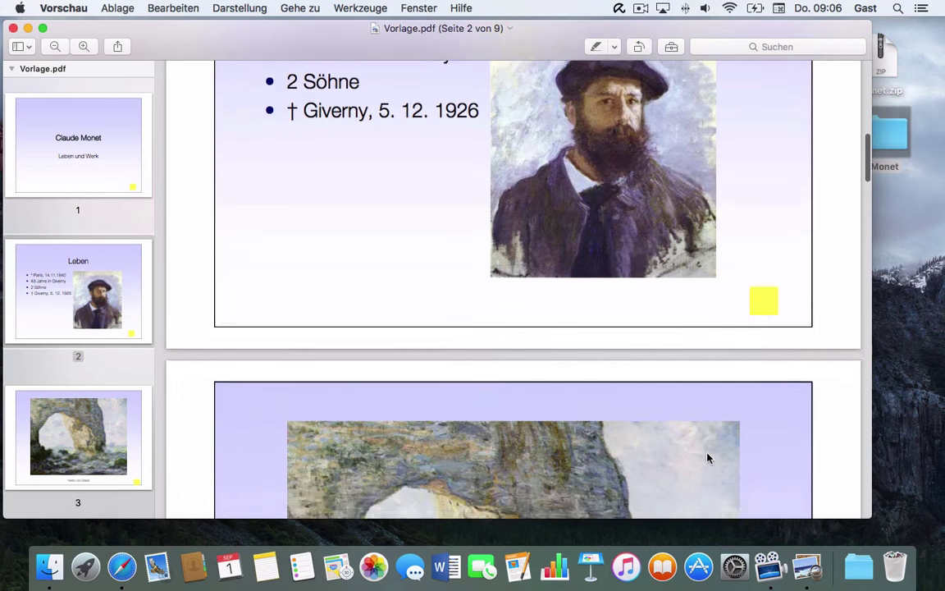
scroll(709, 458, "up", 2)
Expand the page 2 note reading 'Folienlayout: Text und Bild', then minimise Preview.
left_click(764, 366)
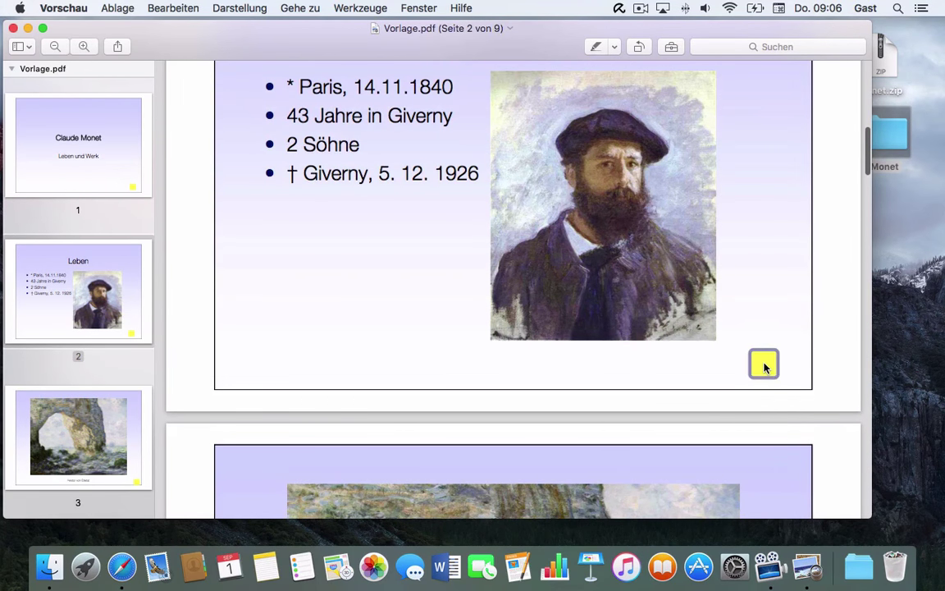
left_click(764, 366)
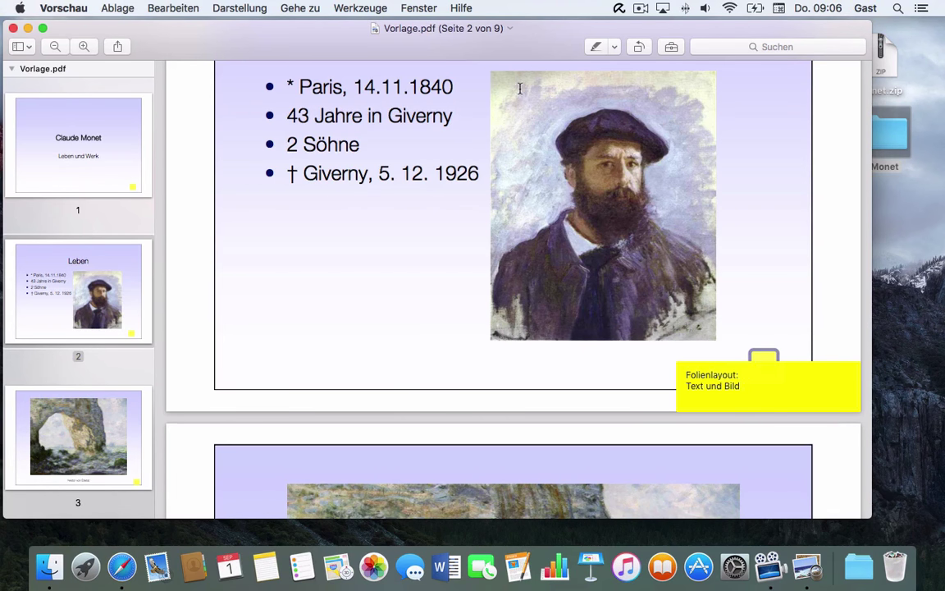
left_click(28, 30)
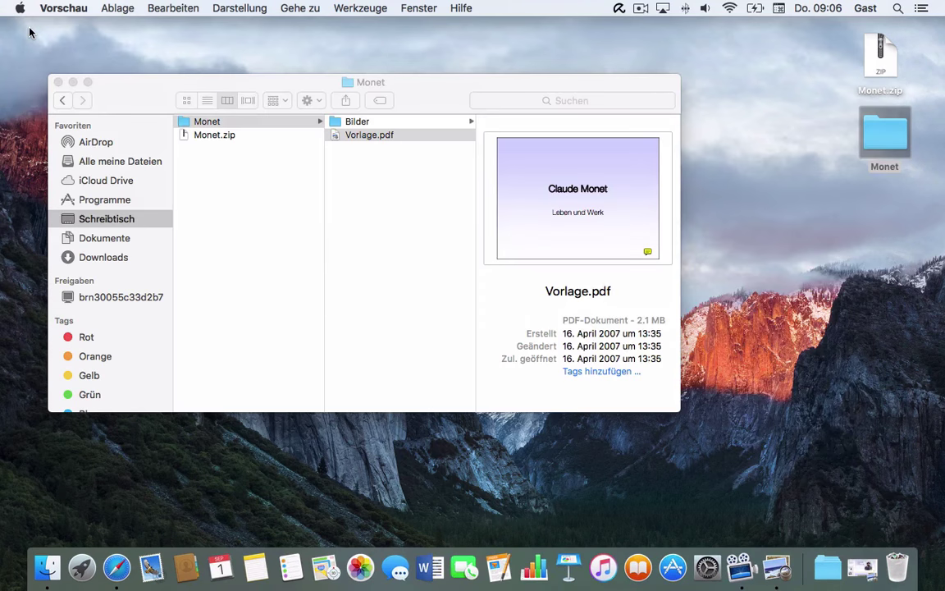
Browse the Bilder folder, then open Programme in a new Finder window and drag Microsoft PowerPoint to the Dock.
left_click(382, 124)
left_click(383, 124)
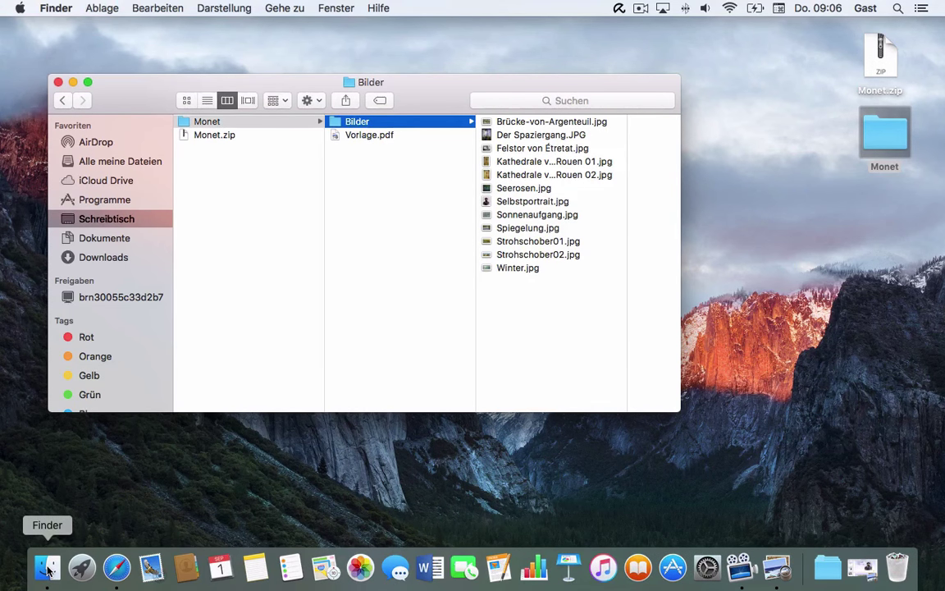
left_click(48, 568)
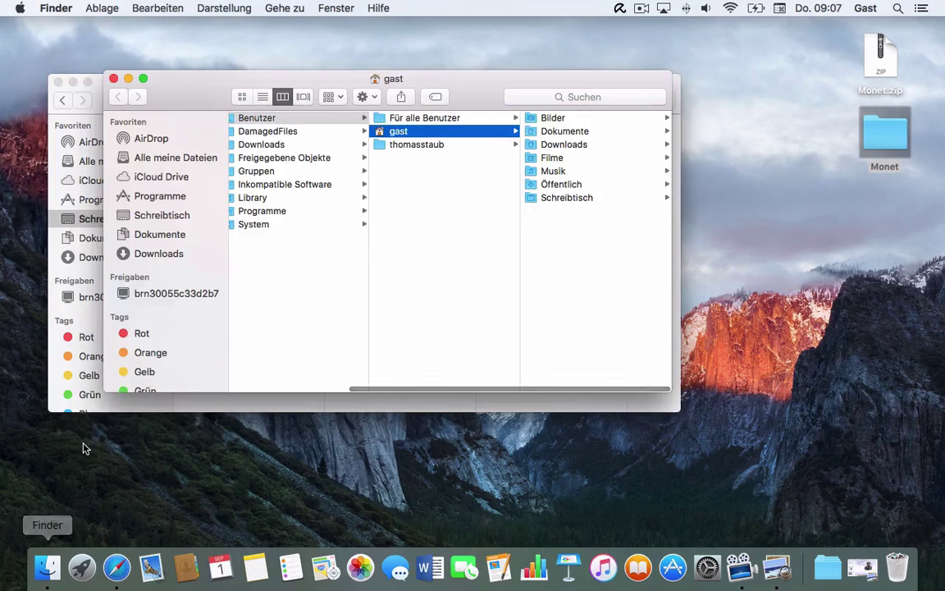
left_click(164, 195)
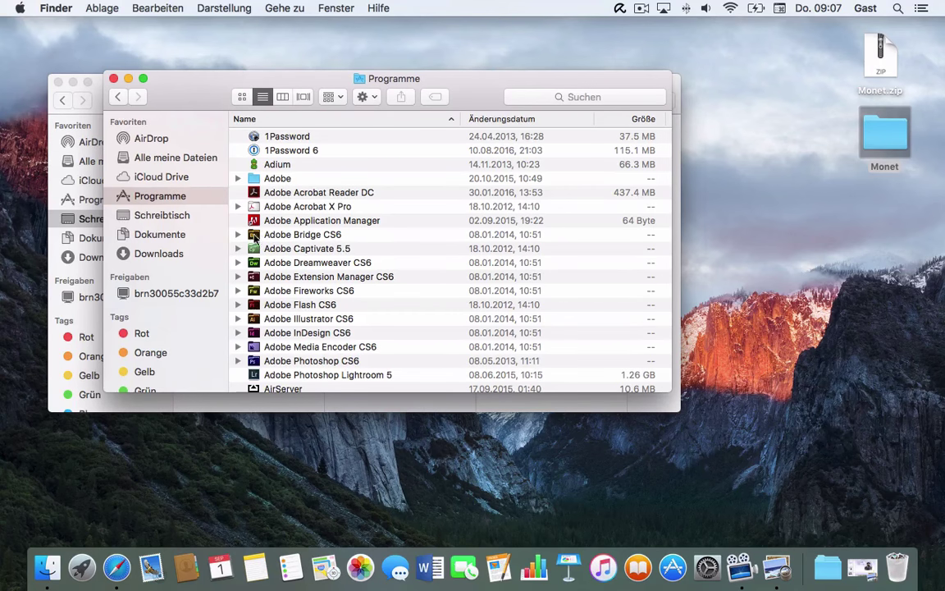
scroll(267, 282, "down", 15)
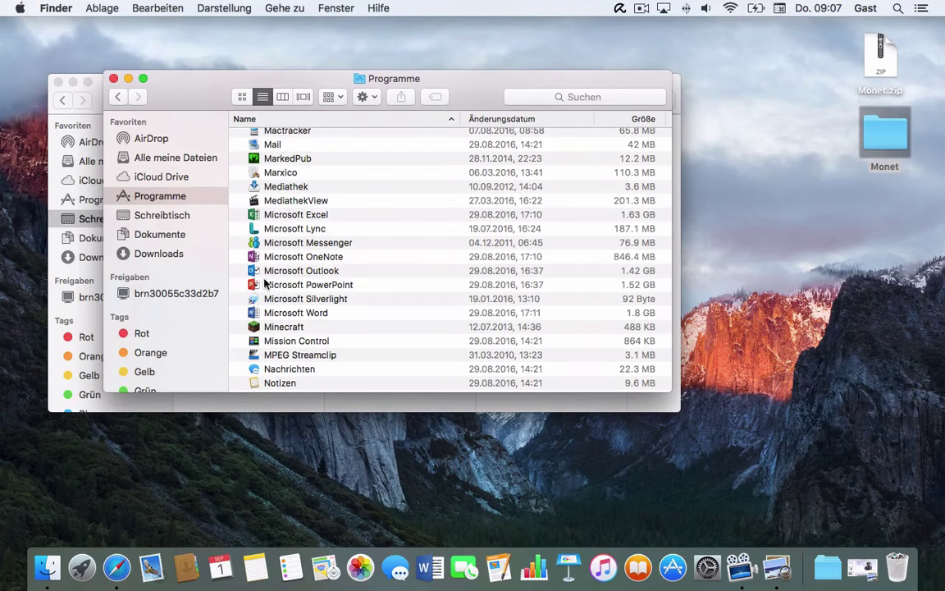
mouse_move(267, 281)
left_mouse_down()
mouse_move(480, 548)
mouse_move(450, 581)
left_mouse_up()
Launch PowerPoint from the Dock and scroll the template gallery from Leere Präsentation to Himmel and back.
left_click(450, 579)
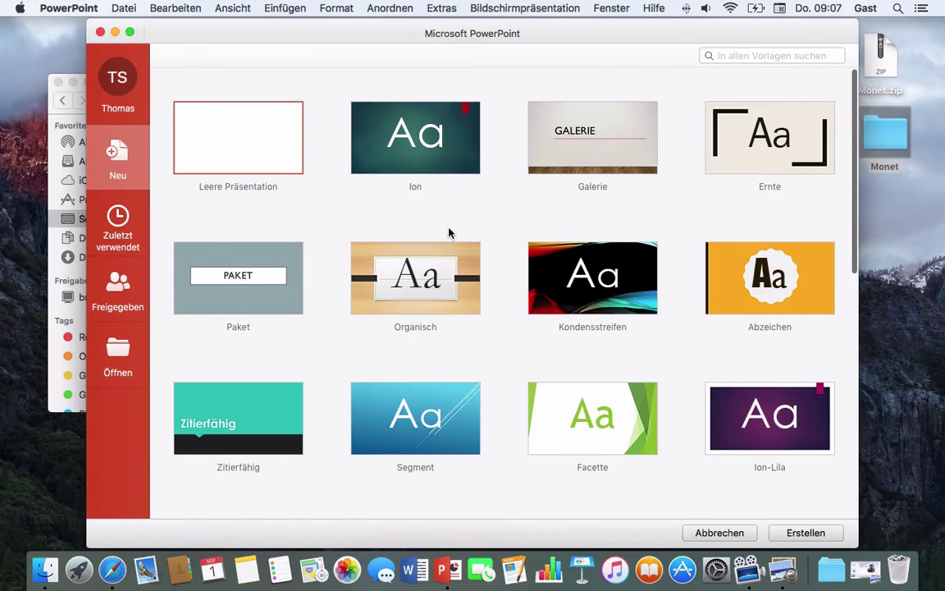
scroll(443, 240, "down", 3)
scroll(443, 239, "down", 5)
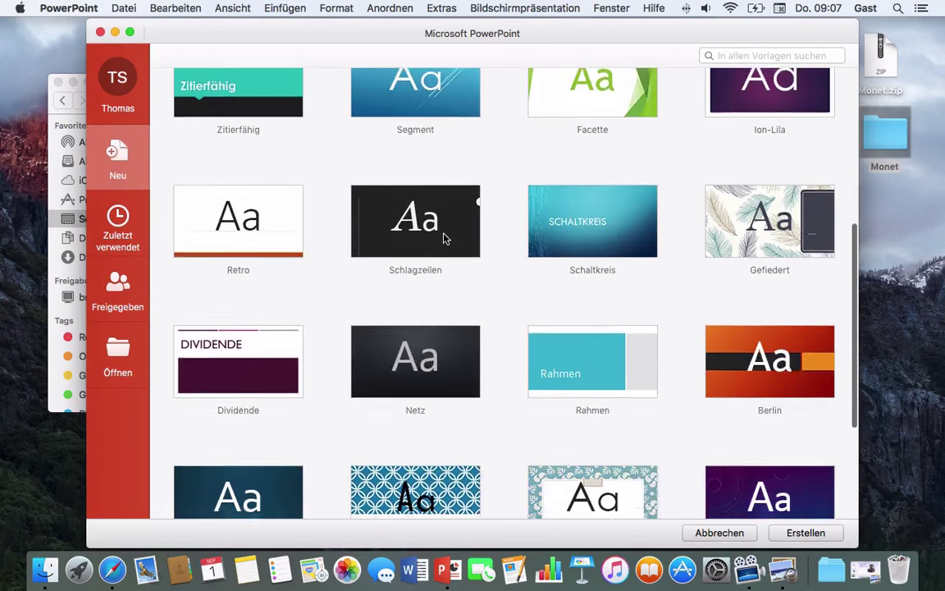
scroll(443, 239, "down", 2)
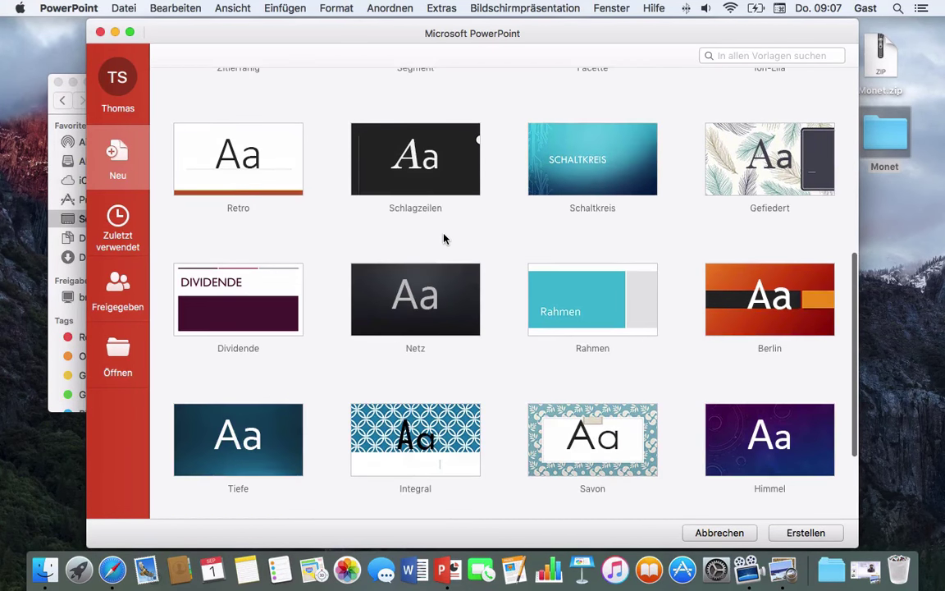
scroll(443, 239, "up", 5)
scroll(443, 239, "up", 4)
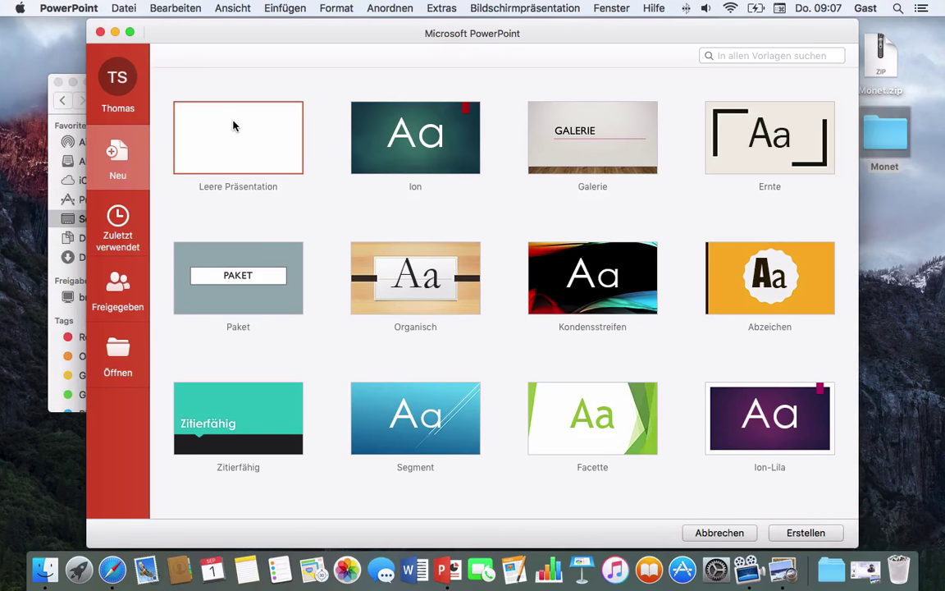
Create blank presentation Präsentation1, browse the Insert, Design, Transitions and Home tabs, and collapse and restore the ribbon.
double_click(234, 125)
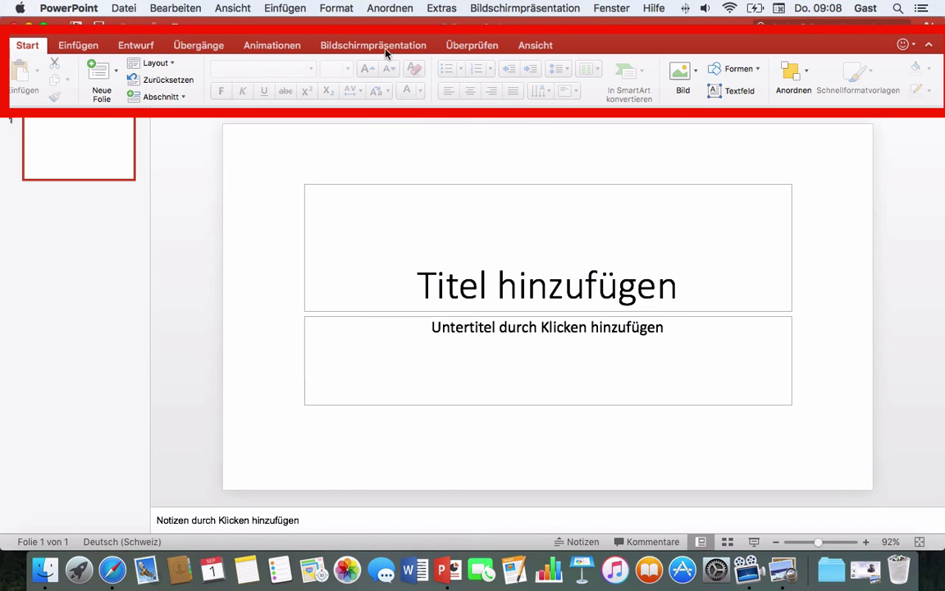
left_click(82, 46)
left_click(129, 45)
left_click(173, 47)
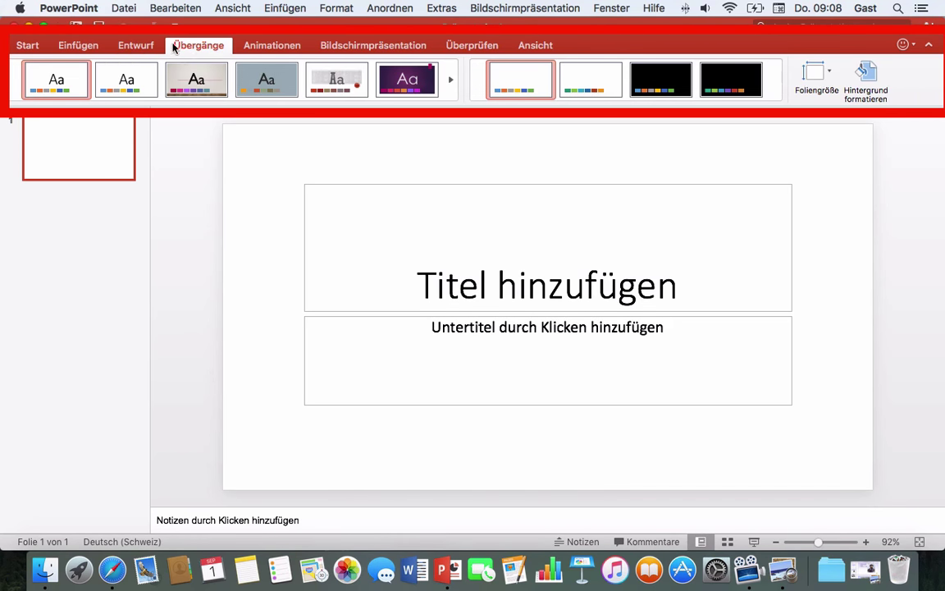
left_click(25, 45)
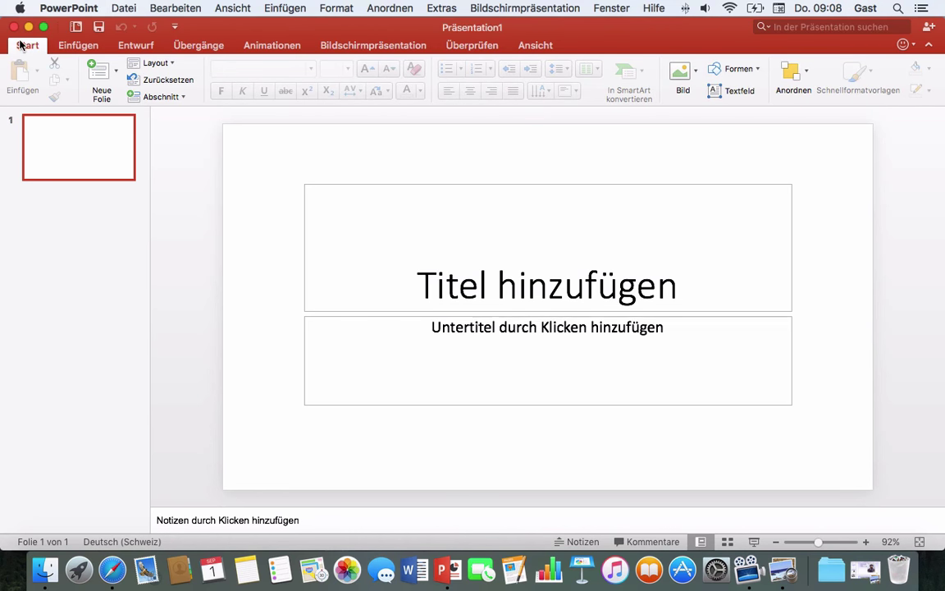
left_click(23, 45)
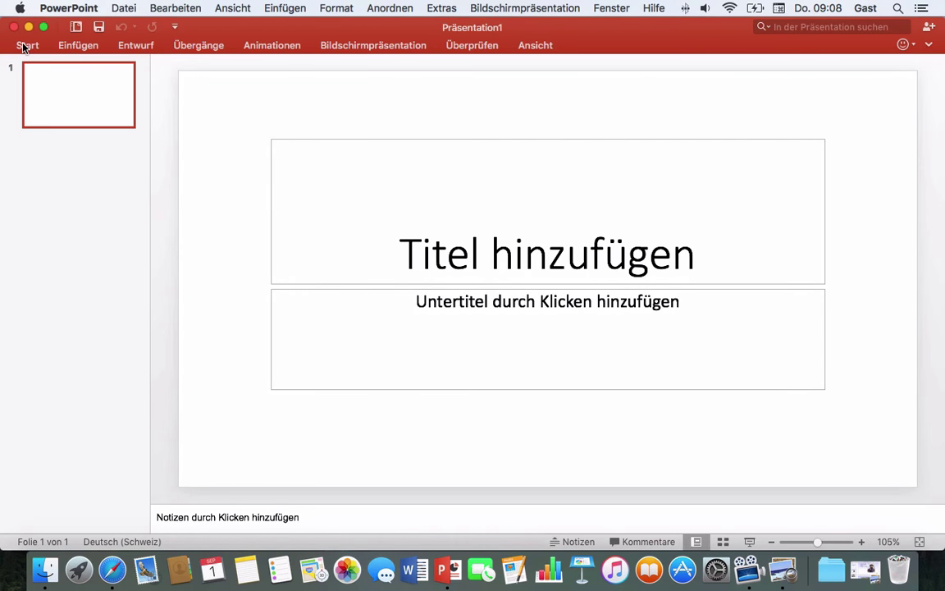
left_click(23, 46)
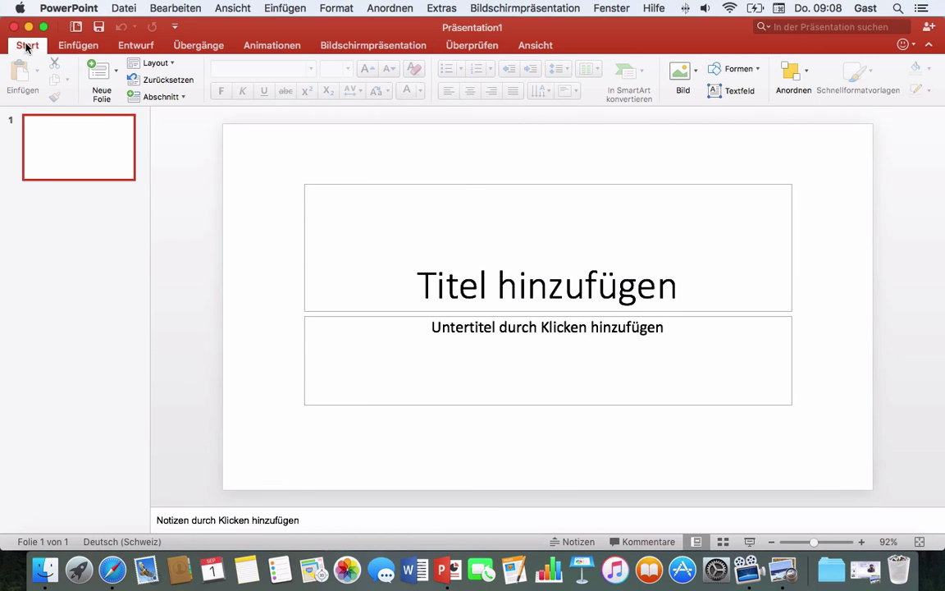
Browse the Ansicht, Einfügen, Format and Anordnen menus, then choose PowerPoint > Einstellungen.
left_click(230, 9)
mouse_move(275, 8)
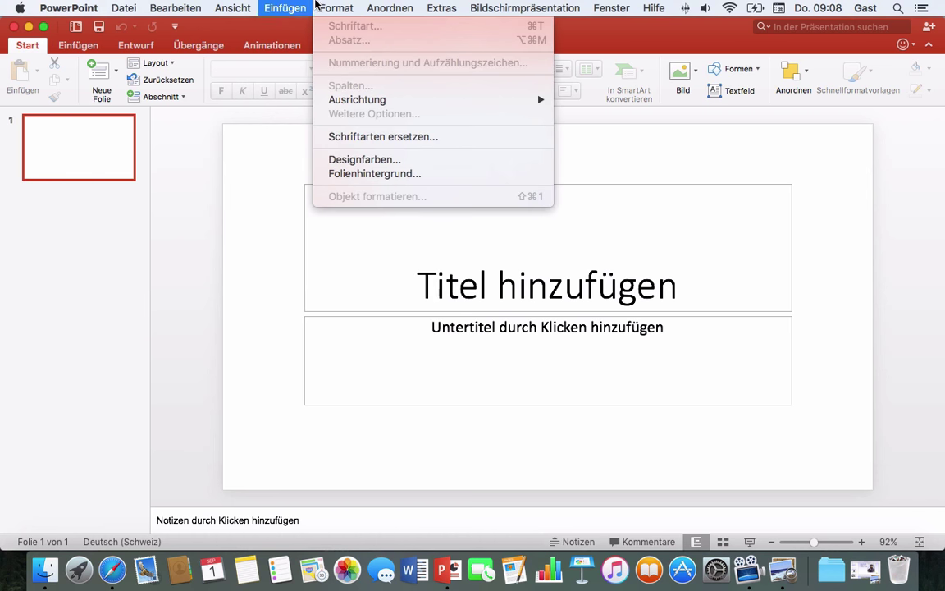
mouse_move(243, 6)
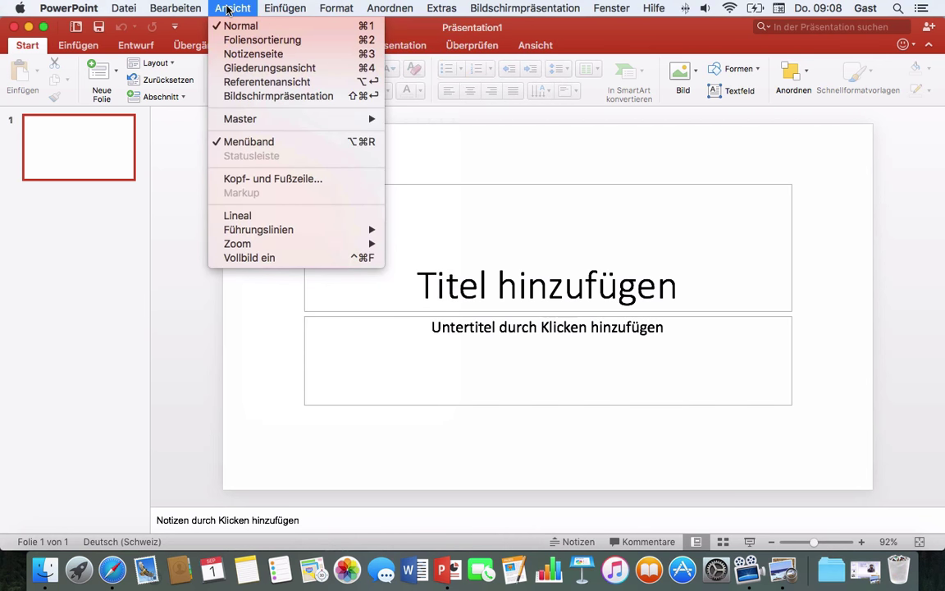
mouse_move(69, 7)
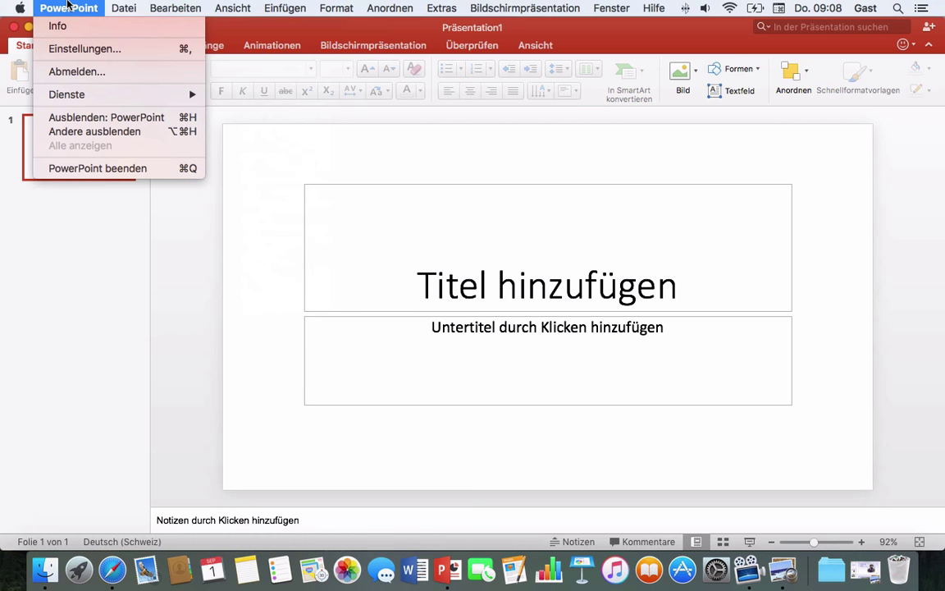
left_click(65, 51)
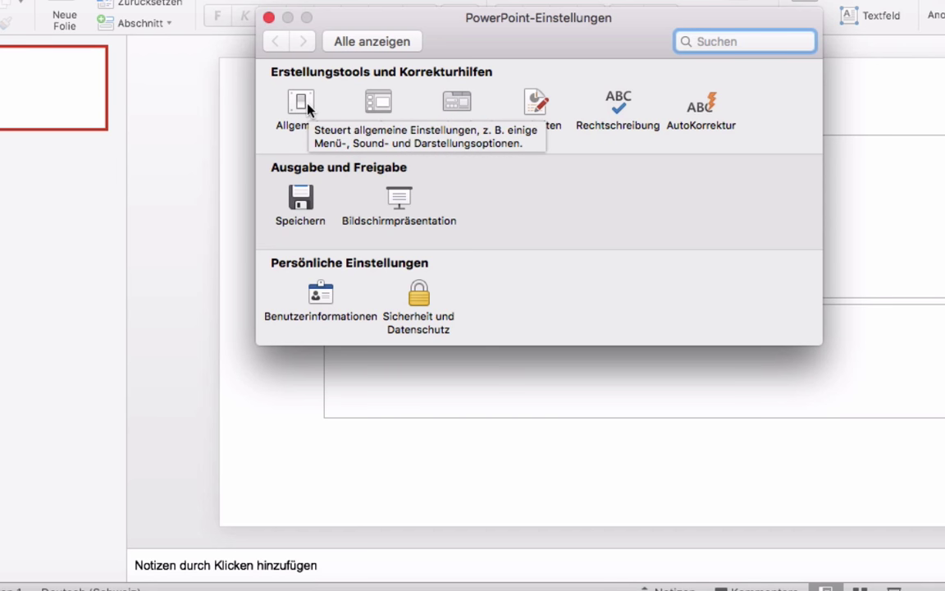
Check the Allgemein pane (Office-Design: Farbig), then return to the Alle anzeigen overview.
left_click(307, 105)
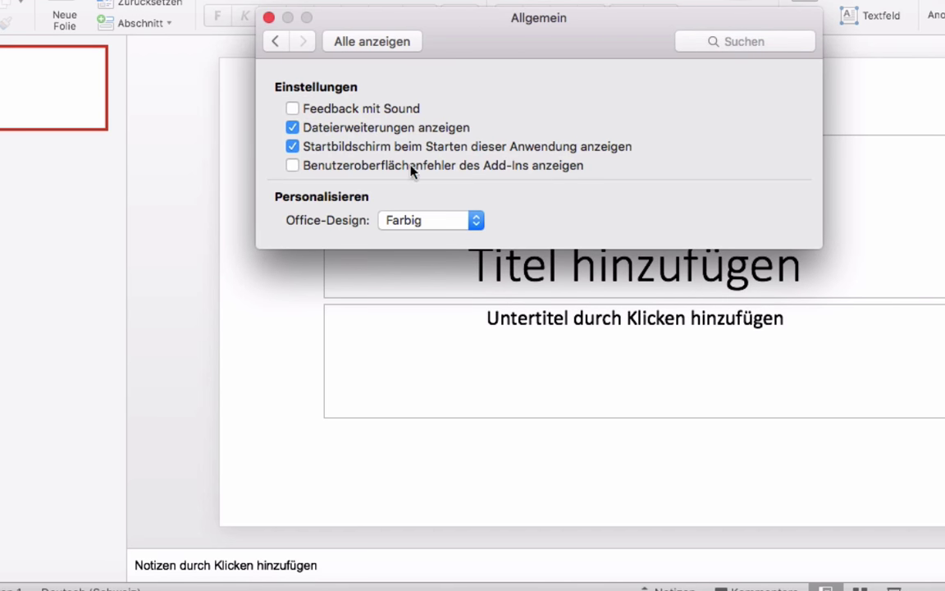
left_click(356, 46)
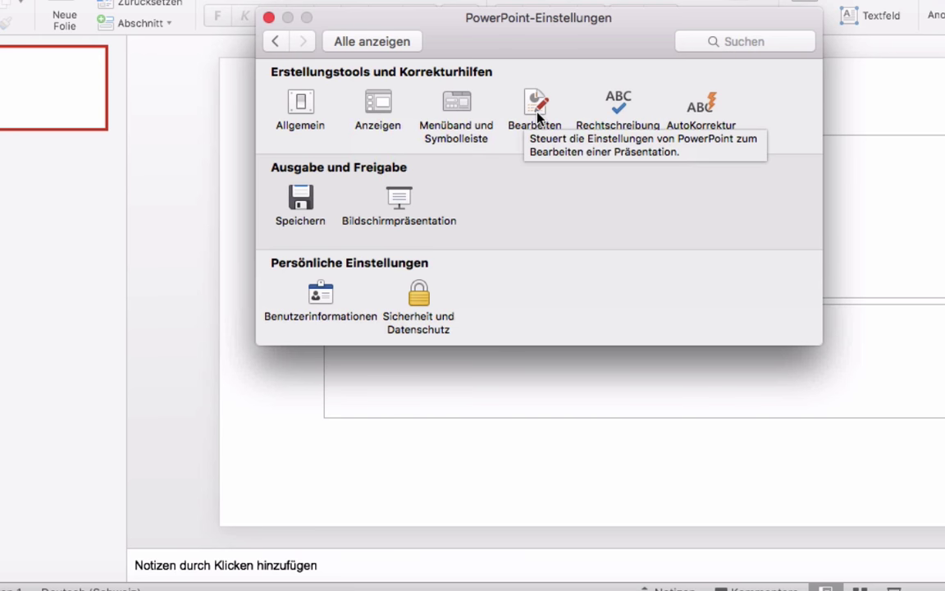
In AutoKorrektur, turn off sentence capitalisation, weekday capitalisation and two-initial-capitals correction.
left_click(702, 120)
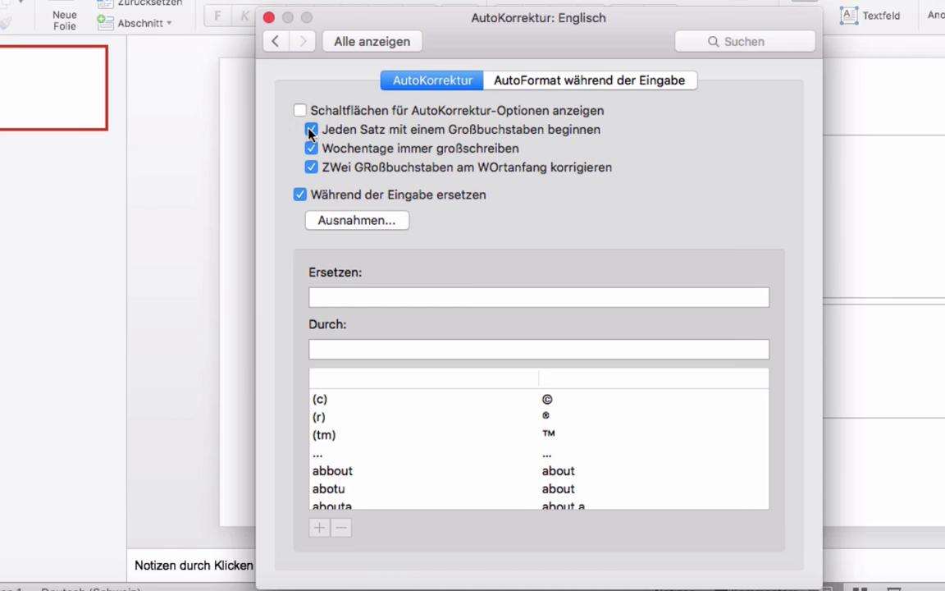
left_click(311, 130)
left_click(311, 148)
left_click(311, 168)
Turn off body-text autofit, automatic lists and typographic quotes under AutoFormat während der Eingabe.
left_click(589, 79)
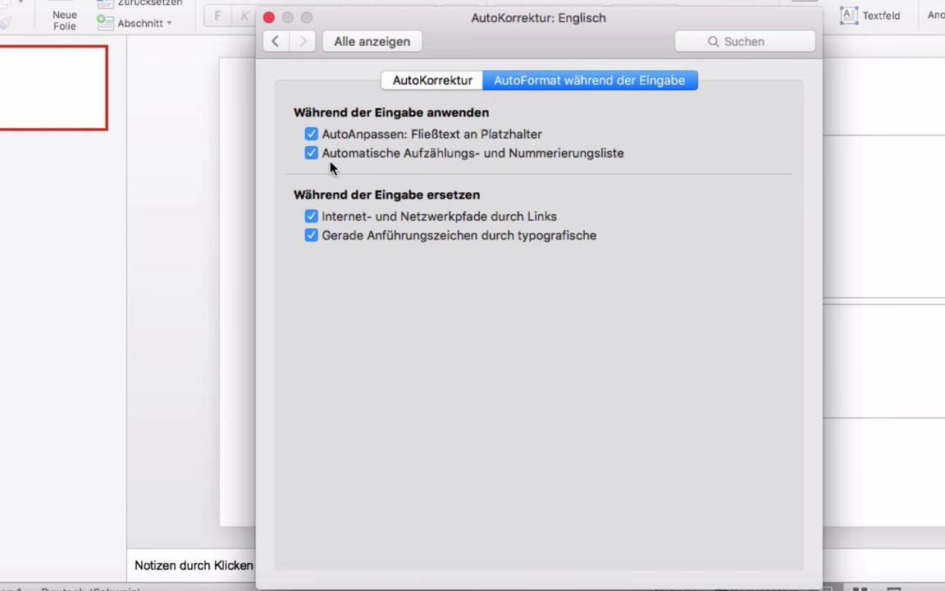
left_click(311, 135)
left_click(311, 154)
left_click(311, 235)
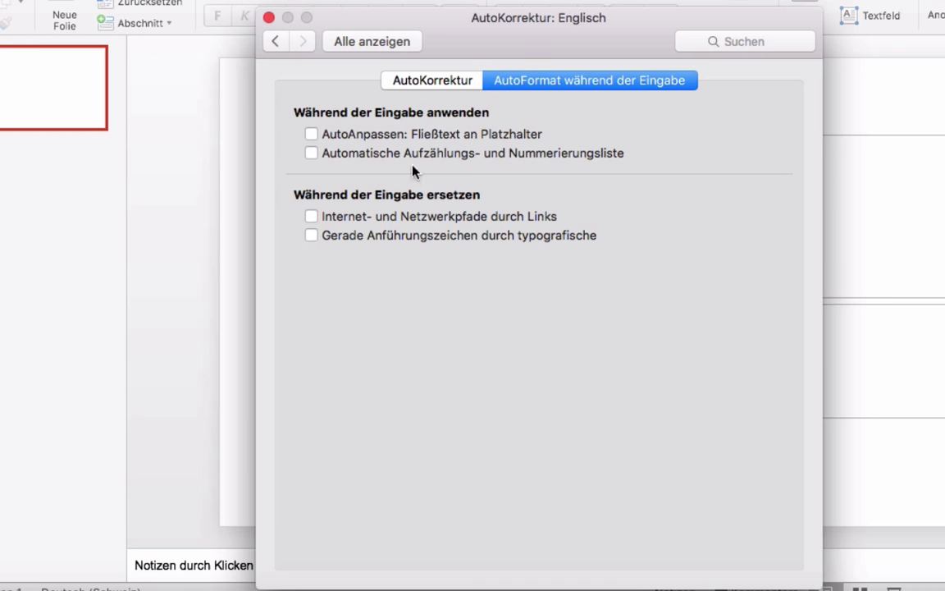
left_click(392, 41)
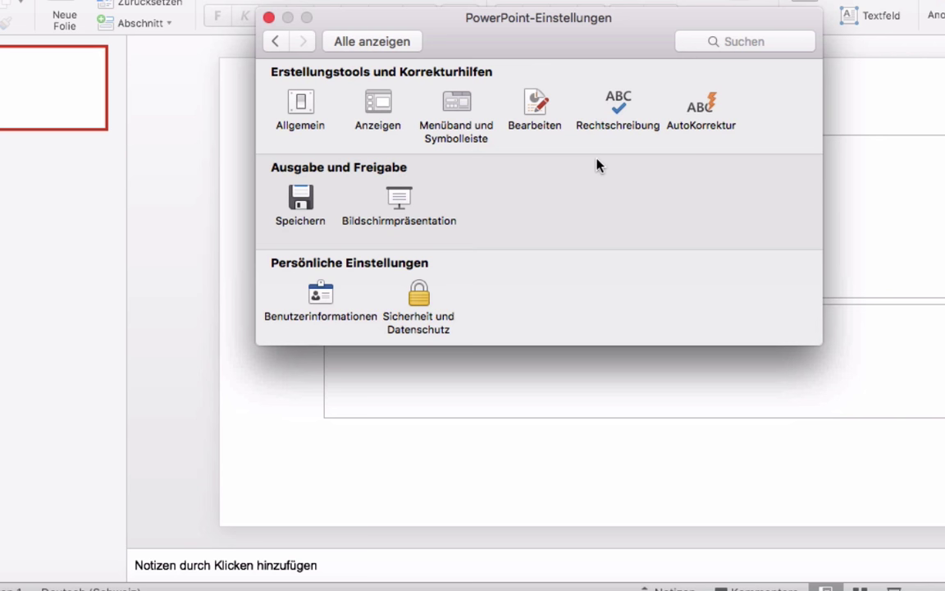